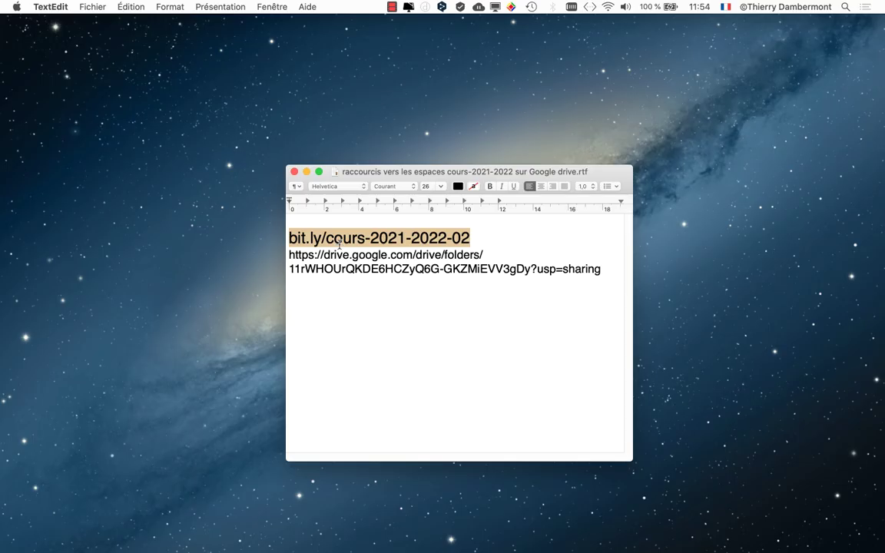
mouse_move(24, 371)
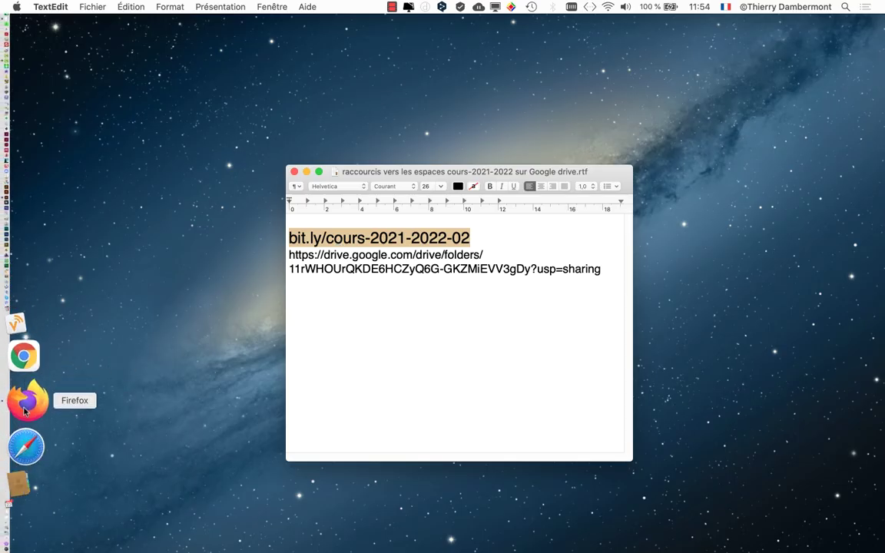
left_click(23, 398)
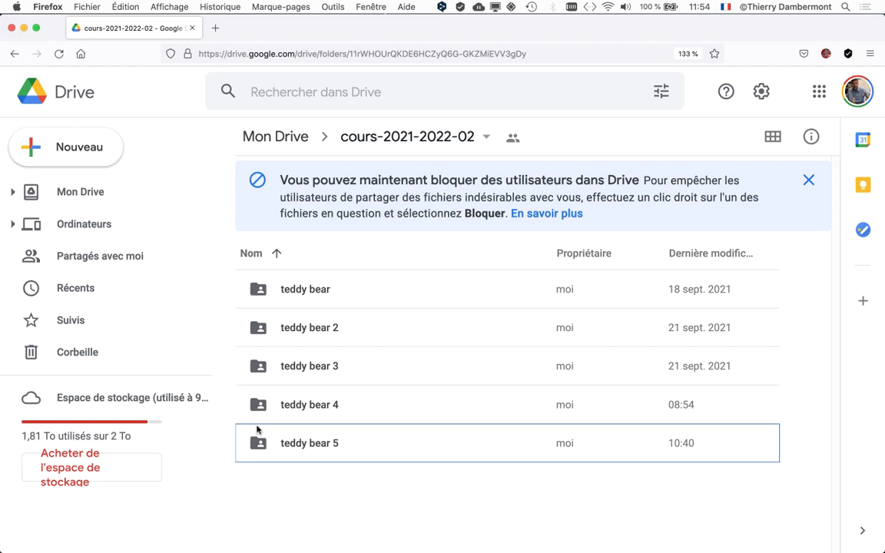
left_click(338, 484)
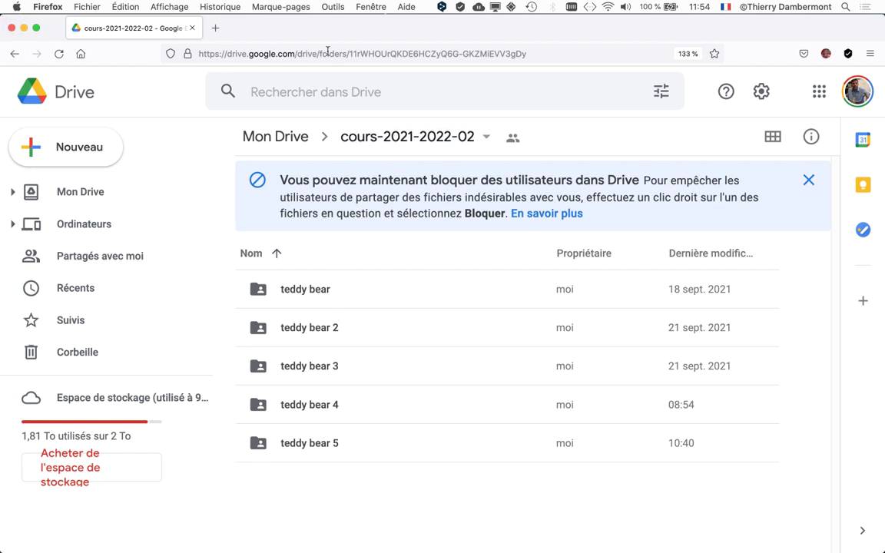
left_click(306, 450)
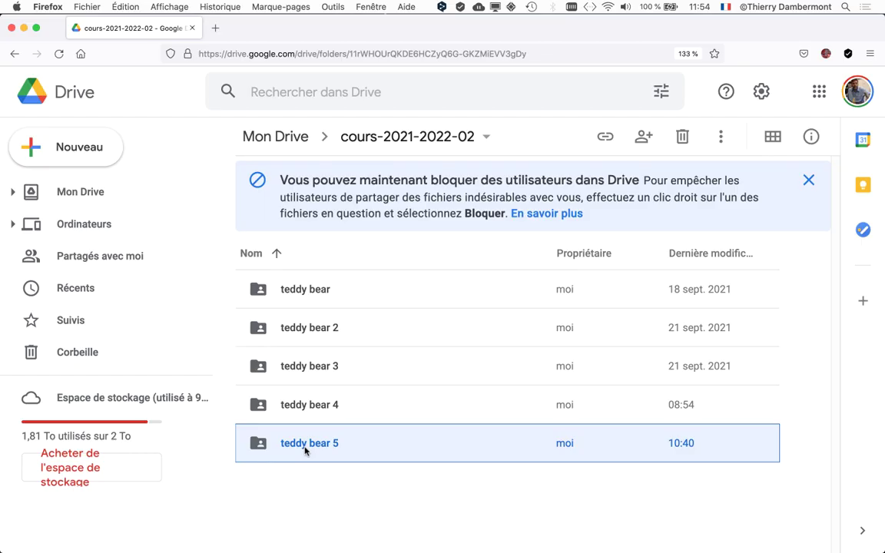
left_click(721, 136)
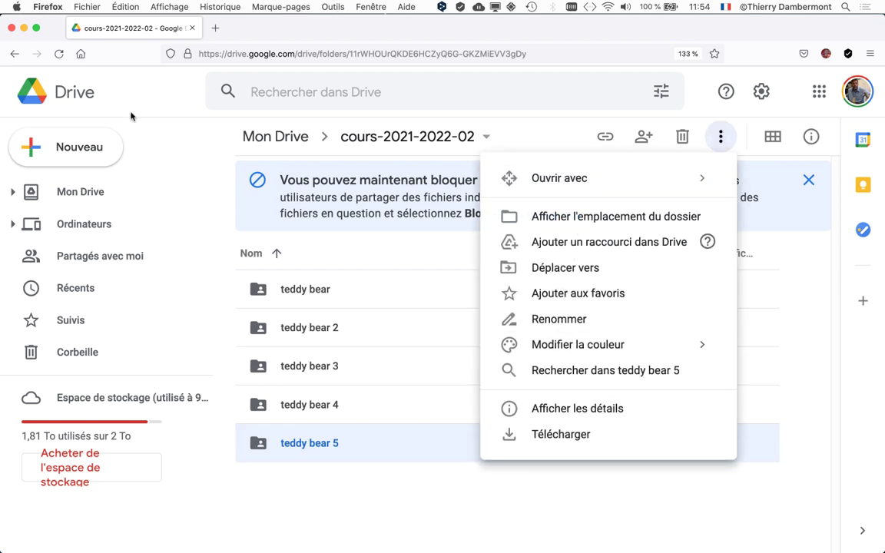
left_click(24, 28)
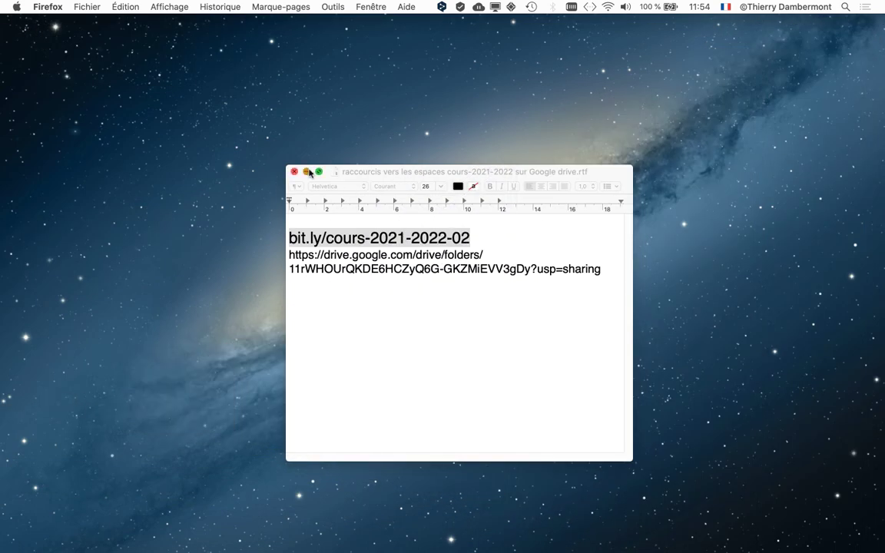
Switch to Finder and show the teddy bear 5 folder, trying the icon view before returning to the list view.
key("super+Tab")
left_click(450, 286)
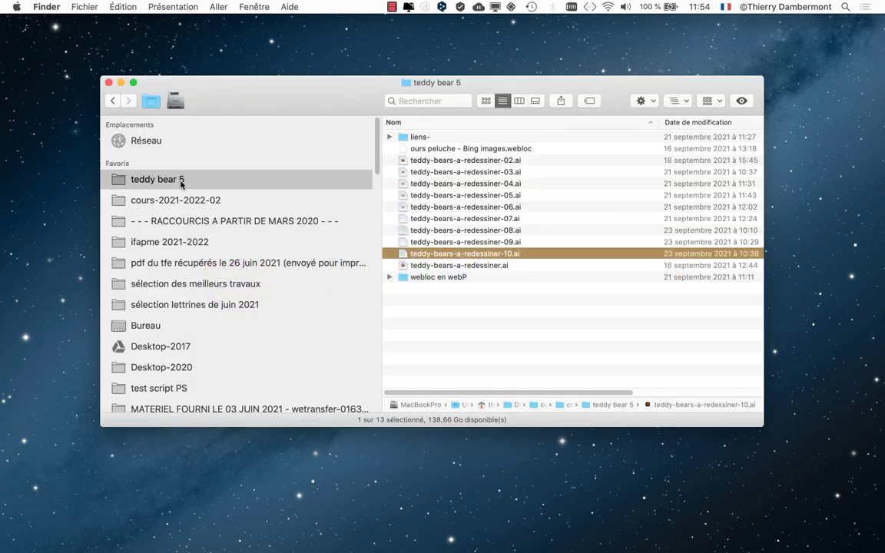
left_click(486, 101)
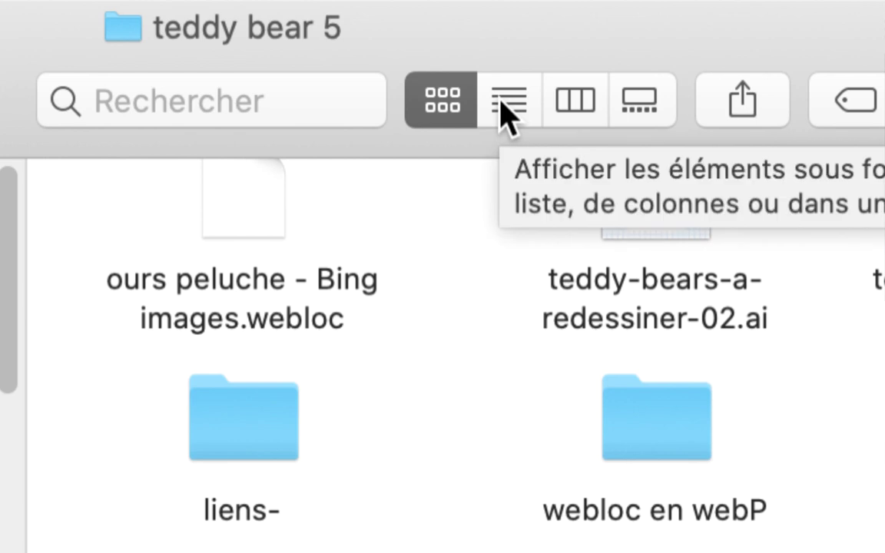
left_click(507, 112)
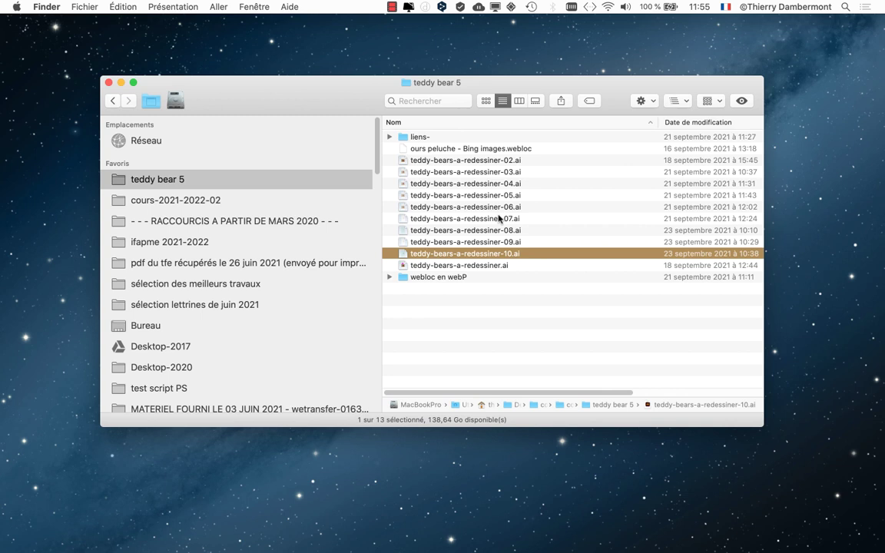
Cycle through the running applications, switch between Finder and Illustrator, and return to the teddy bear 5 folder.
key("super+Tab")
key("super+Tab")
key("super+Tab")
key("super+Tab")
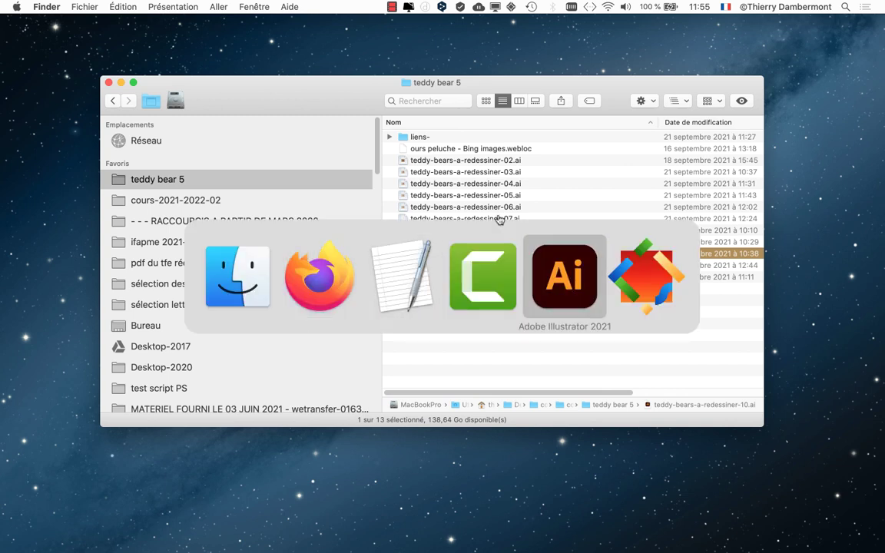
key("super+Tab")
key("super+Tab")
key("super+Tab")
key("super+Tab")
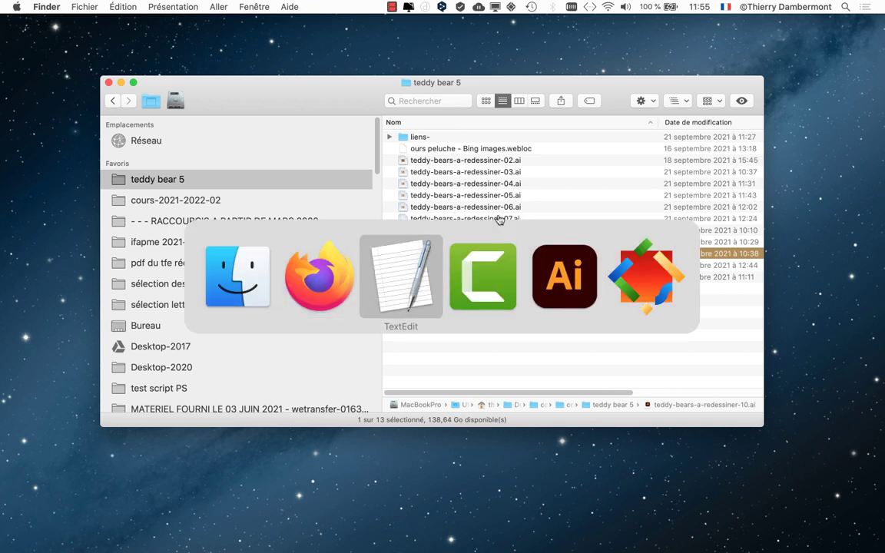
key("super+Tab")
key("super+Tab")
key("super+Tab")
key("super+Tab")
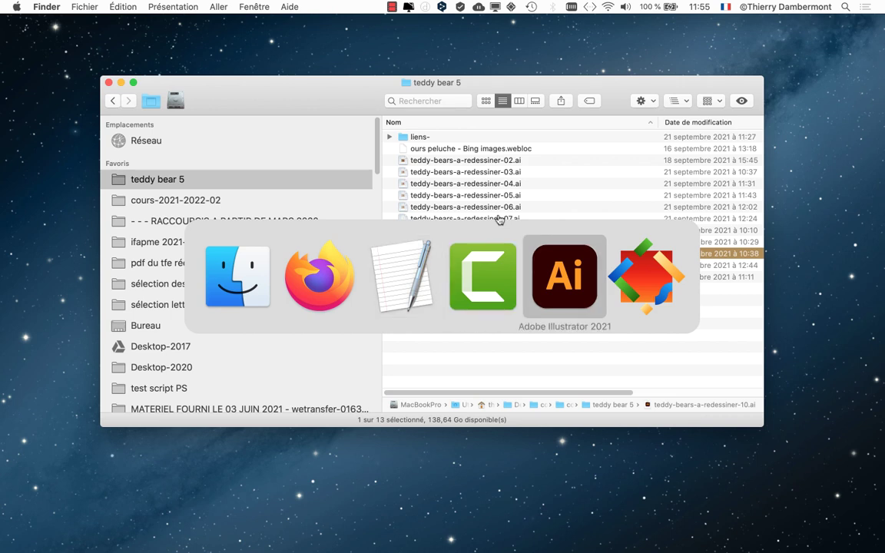
key("super+Tab")
key("super+Tab")
key("super+Tab")
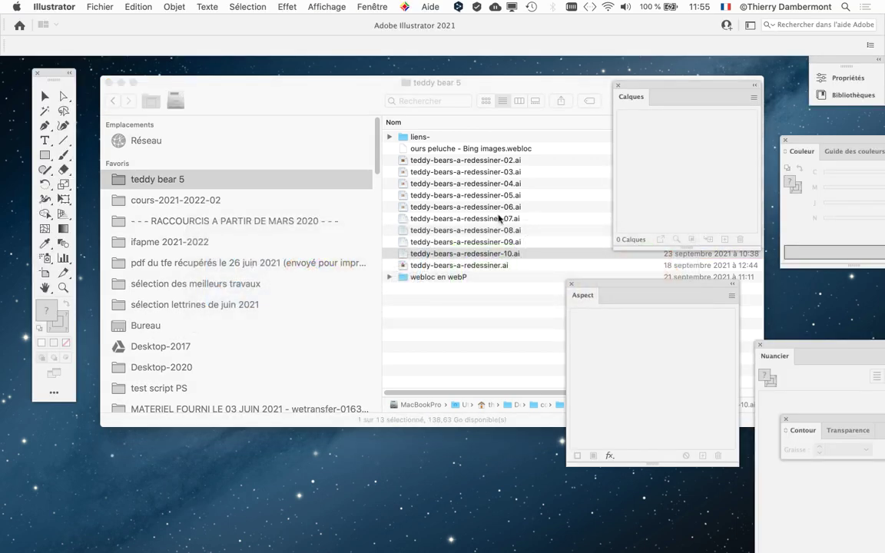
key("super+Tab")
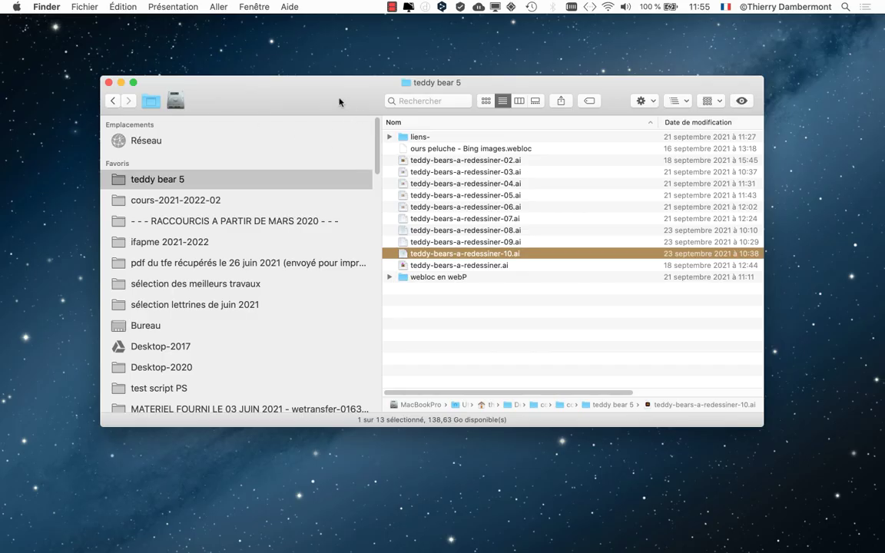
key("super+Tab")
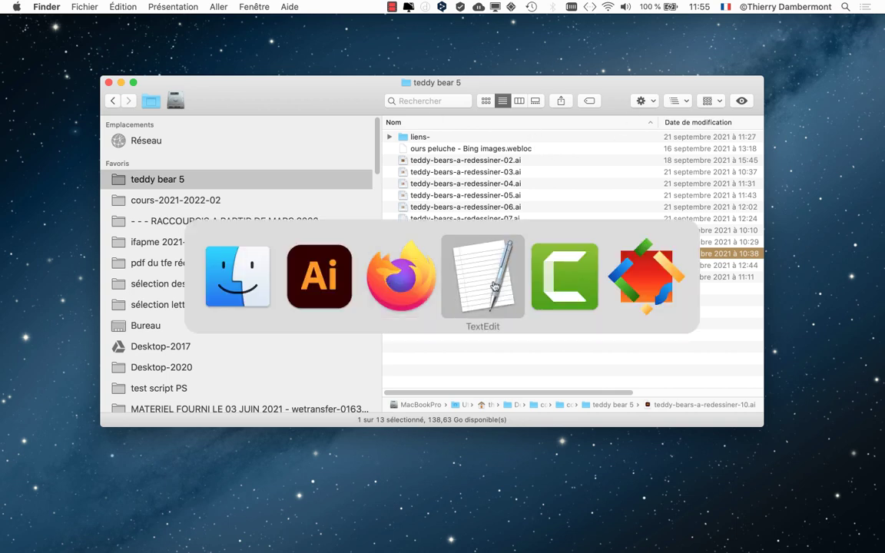
left_click(335, 283)
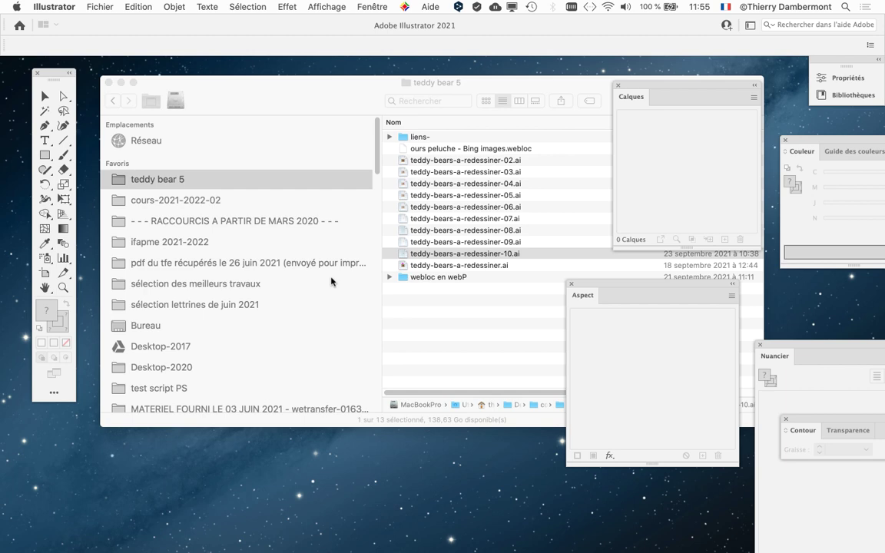
left_click(327, 94)
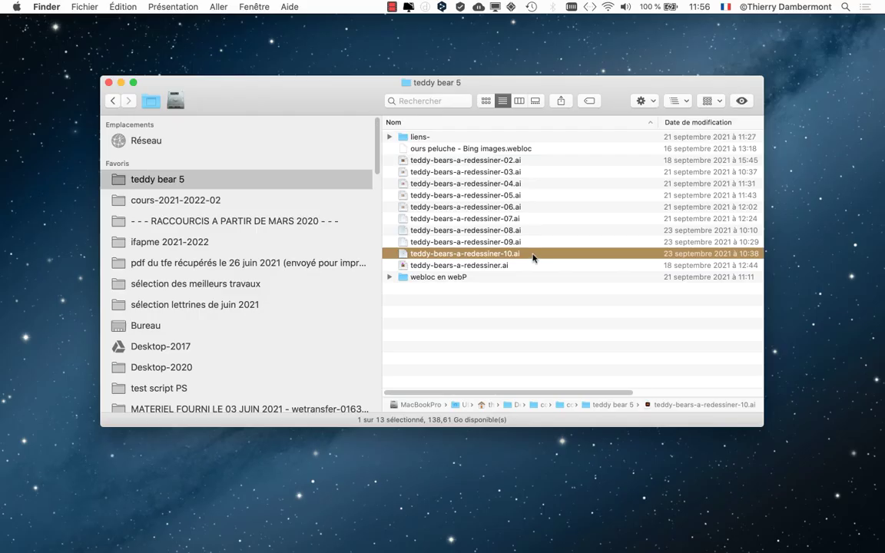
Open teddy-bears-a-redessiner-10.ai in Illustrator and make the modèle layer visible.
key("super+o")
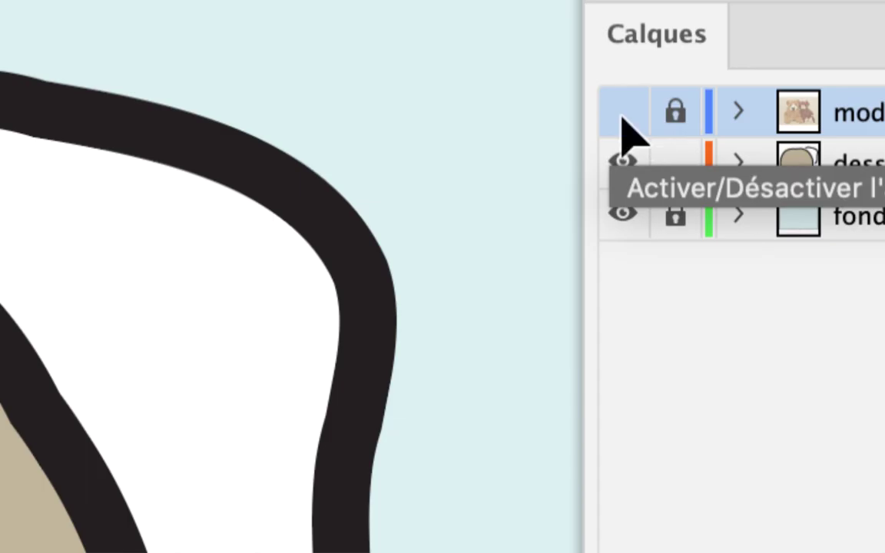
left_click(622, 113)
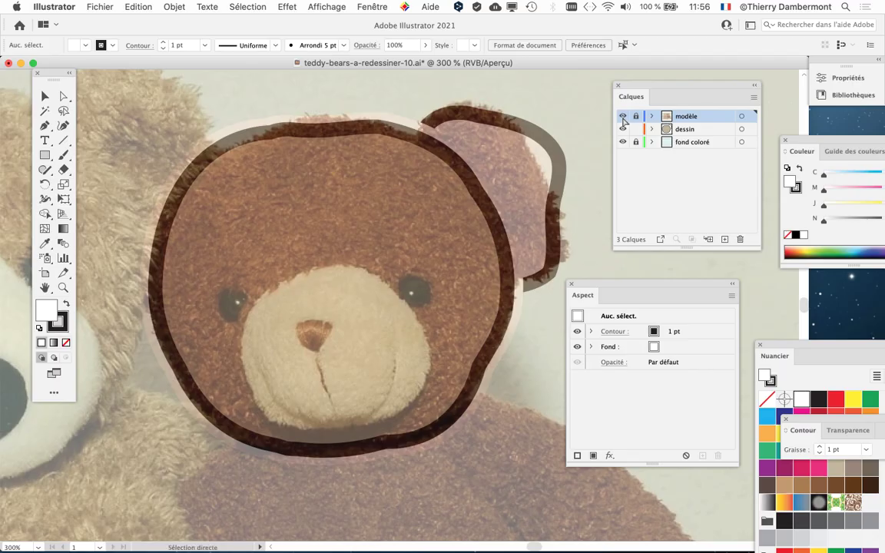
Switch to Finder, inspect the linked image teddybears-sept2021.png inside the liens- folder, and return to the Illustrator drawing.
key("super+Tab")
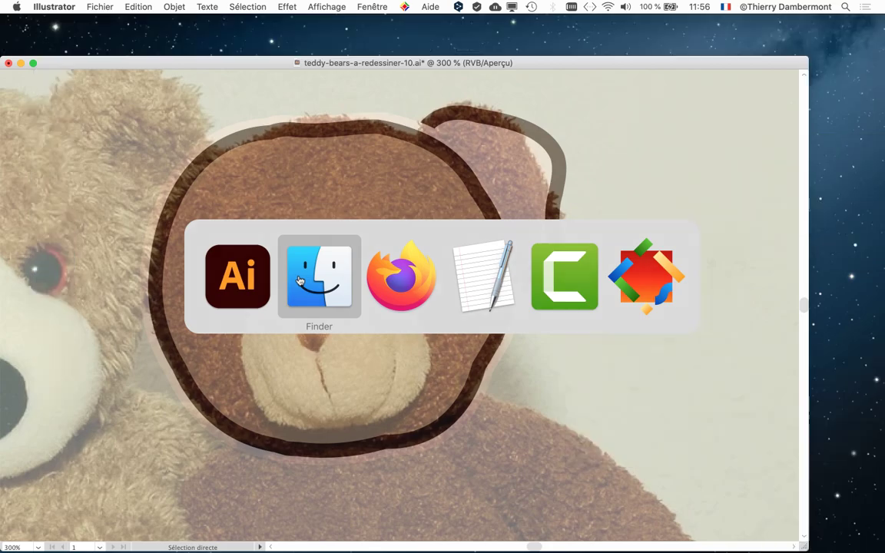
left_click(300, 281)
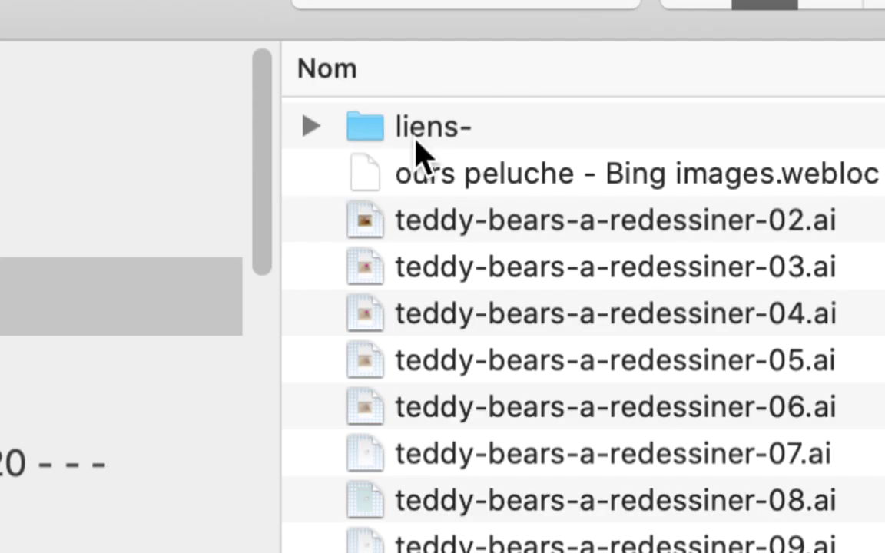
left_click(414, 137)
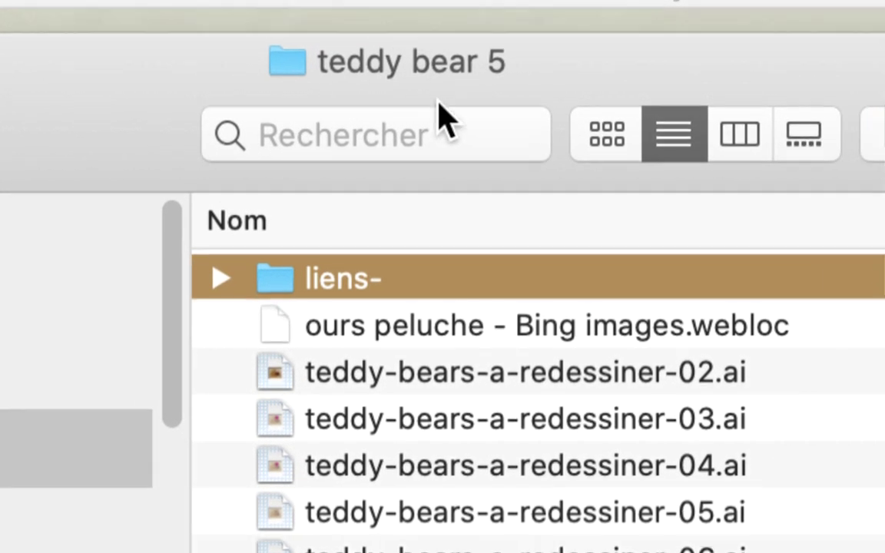
left_click(221, 278)
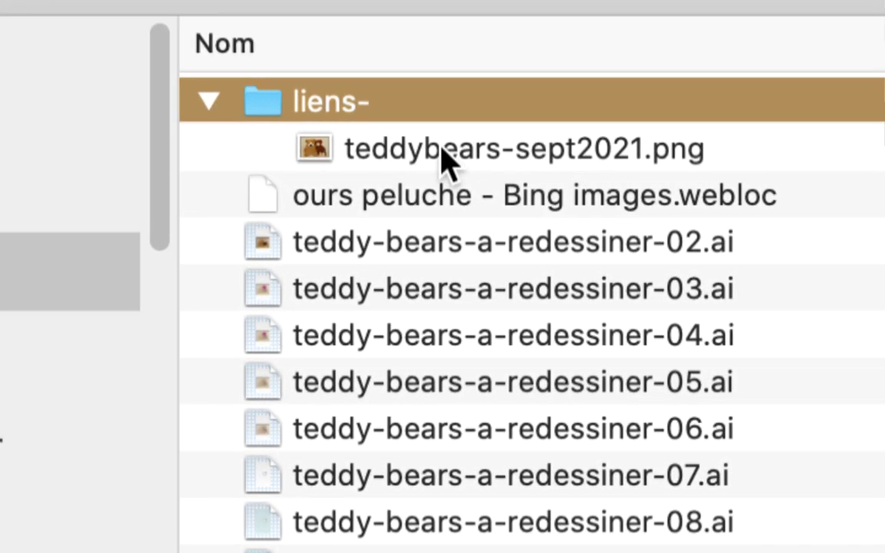
left_click(444, 158)
left_click(209, 101)
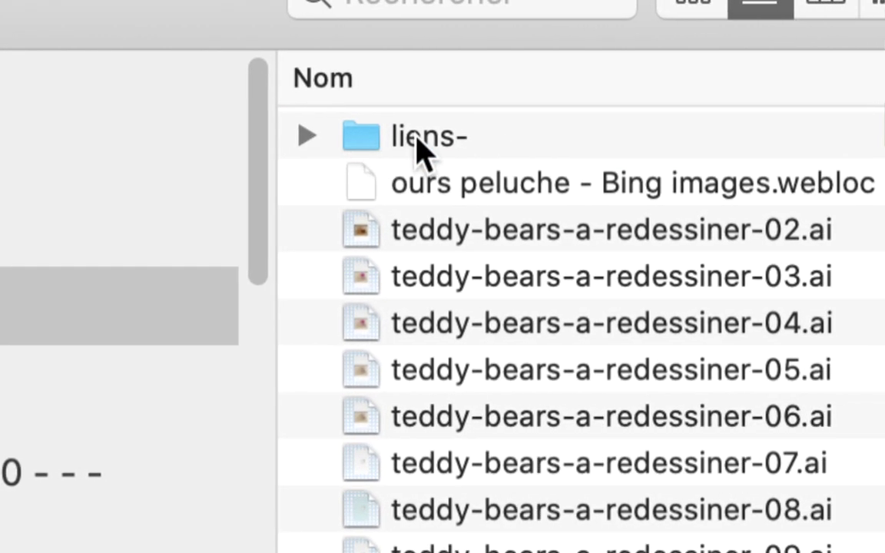
left_click(421, 145)
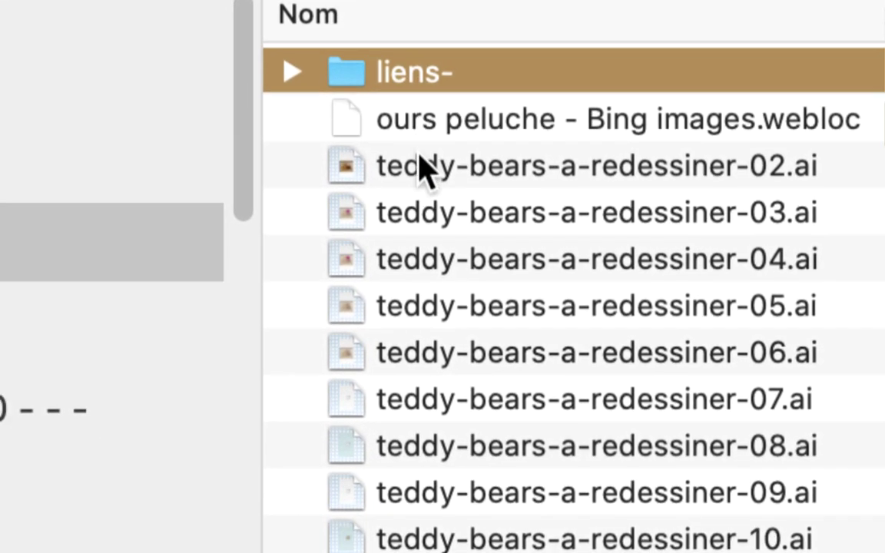
key("super+Tab")
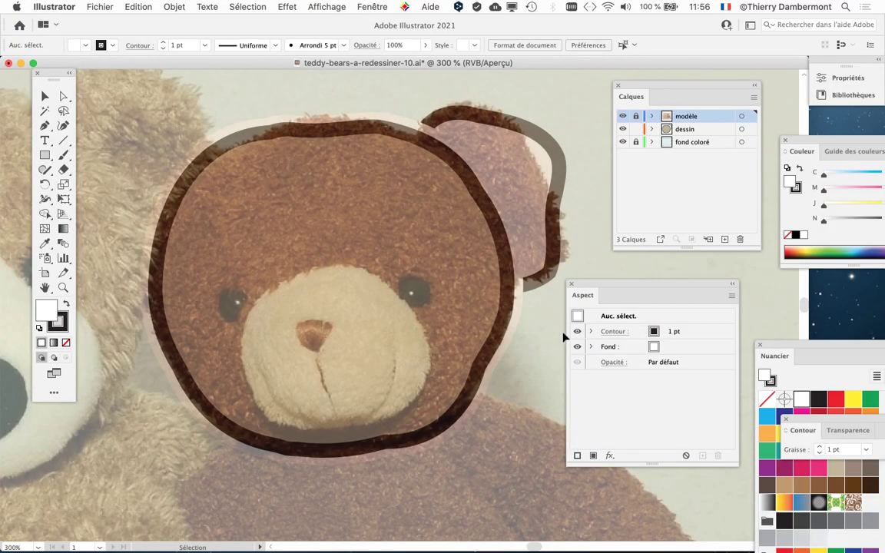
Review teddy-bears-a-redessiner-10.ai and the contents of its liens- folder in Finder, and go back to the bear drawing in Illustrator.
key("super+Tab")
left_click(533, 258)
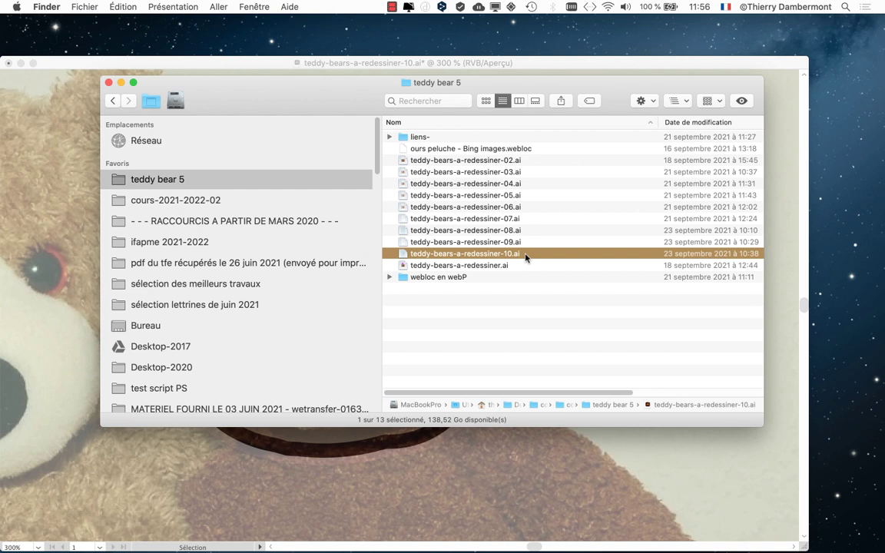
left_click(421, 138)
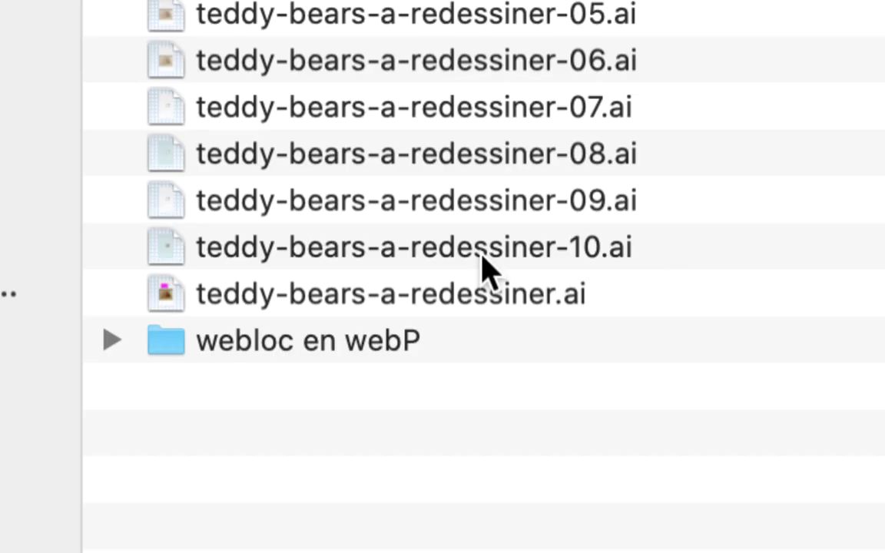
left_click(484, 265)
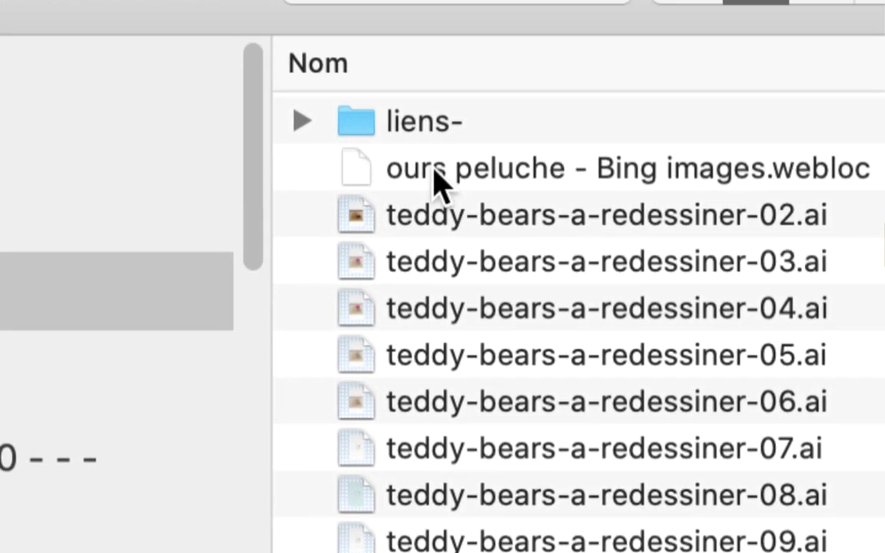
left_click(410, 130)
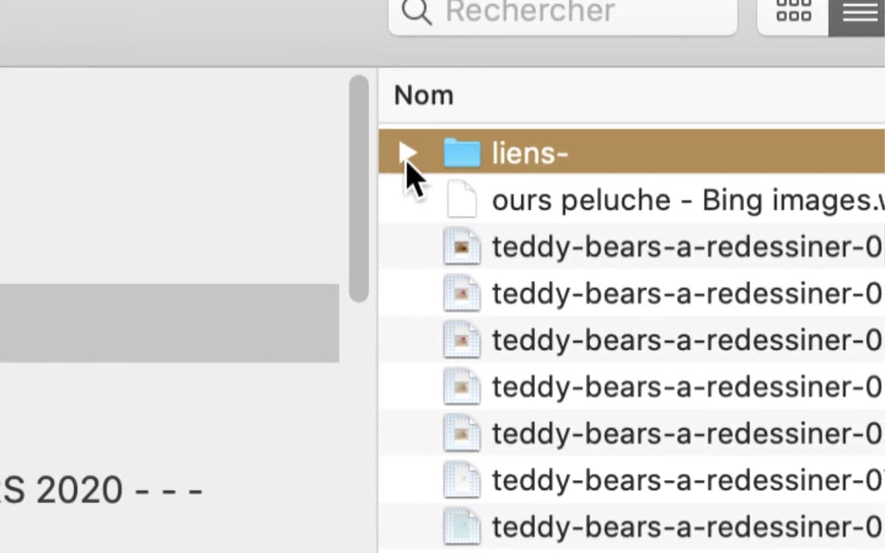
left_click(407, 156)
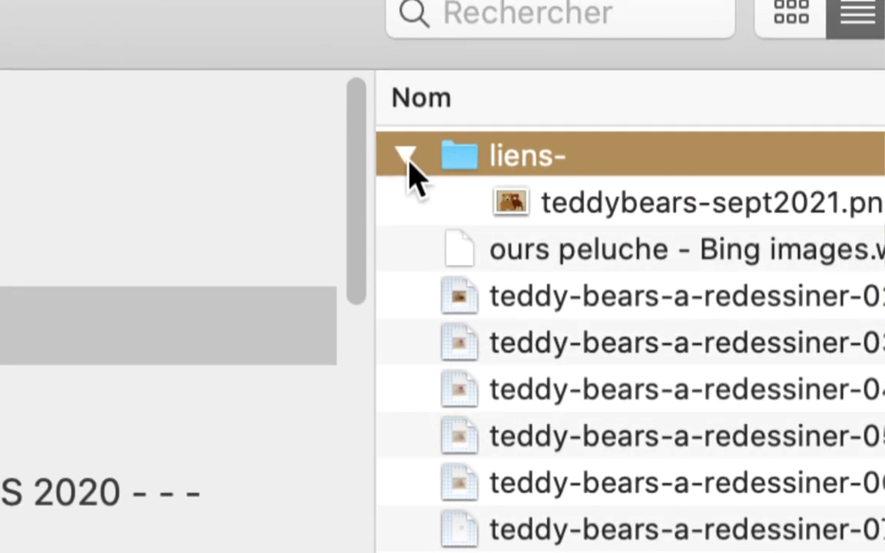
left_click(406, 156)
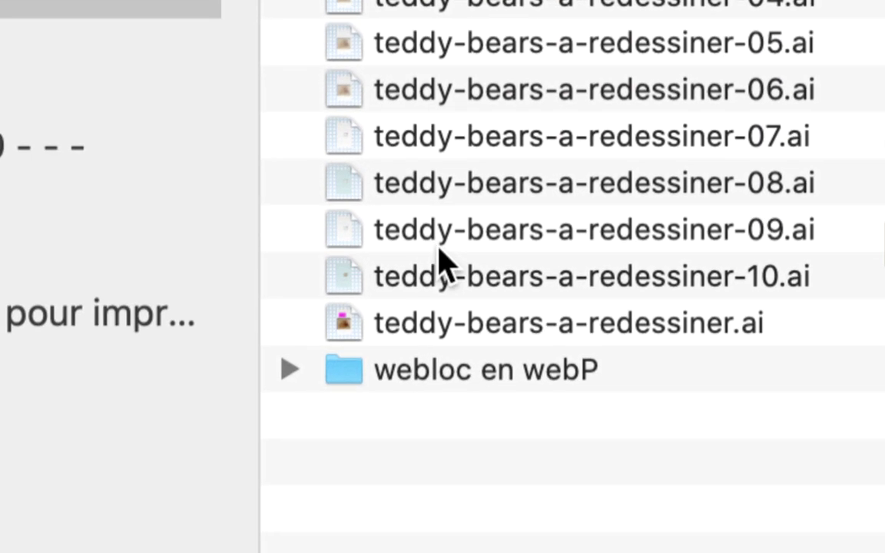
left_click(471, 260)
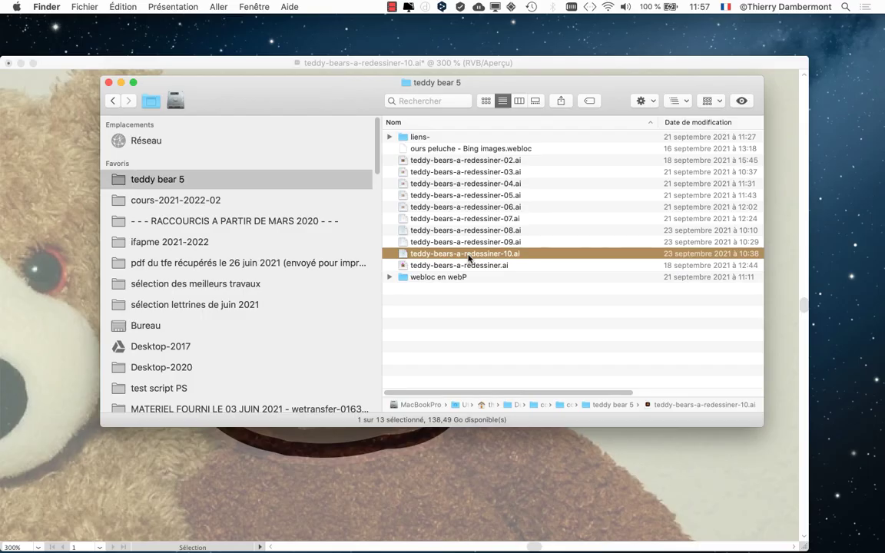
key("super+Tab")
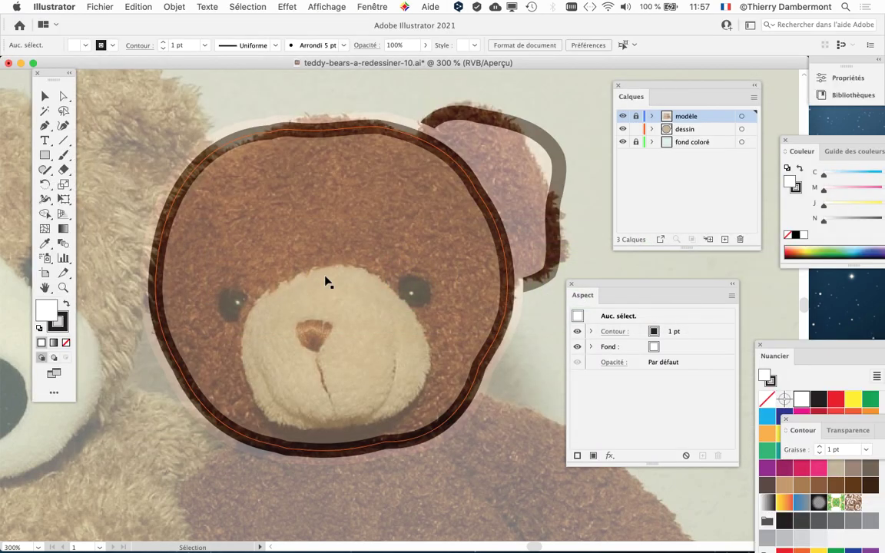
left_click(522, 278)
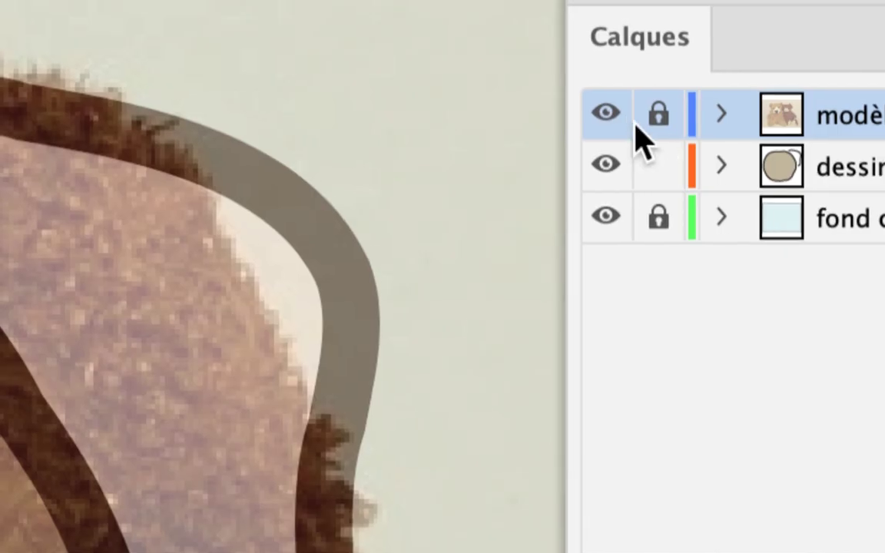
Toggle the visibility of the modèle layer and leave it hidden so only the vector drawing shows.
left_click(623, 117)
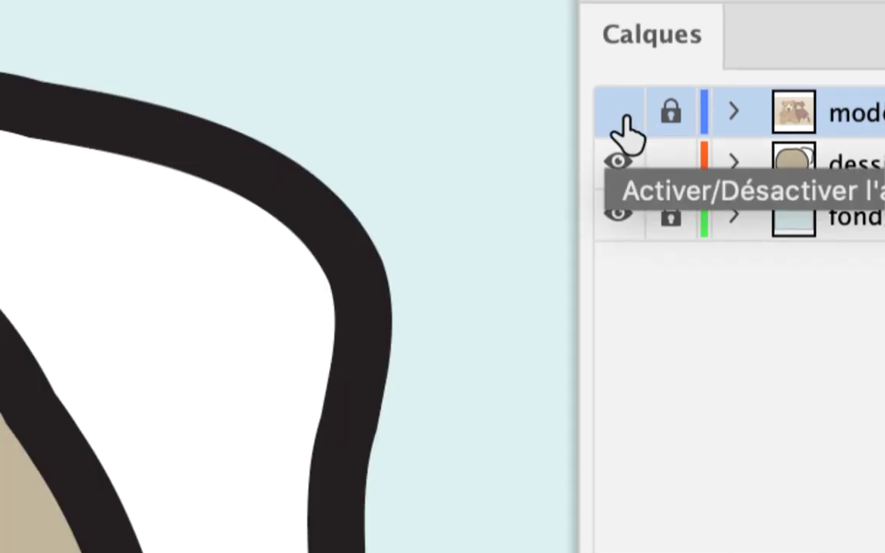
left_click(624, 119)
left_click(624, 119)
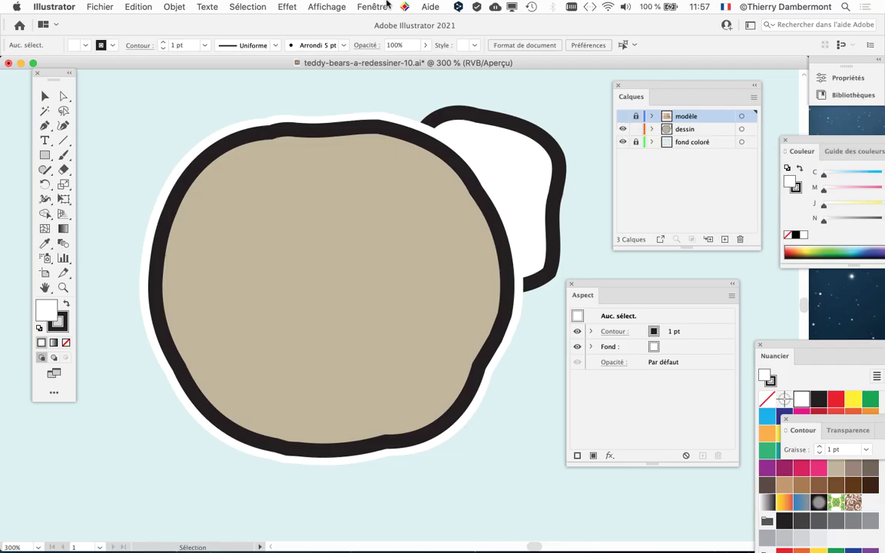
Check the list of available panels, and reduce the Calques panel to an icon and reopen it from that icon.
left_click(374, 7)
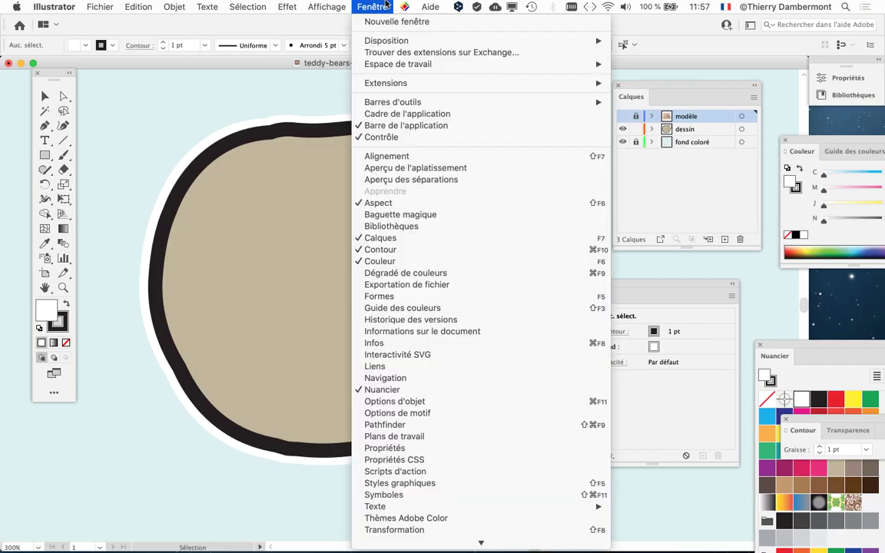
left_click(386, 4)
left_click_drag(624, 86, 581, 99)
left_click(698, 98)
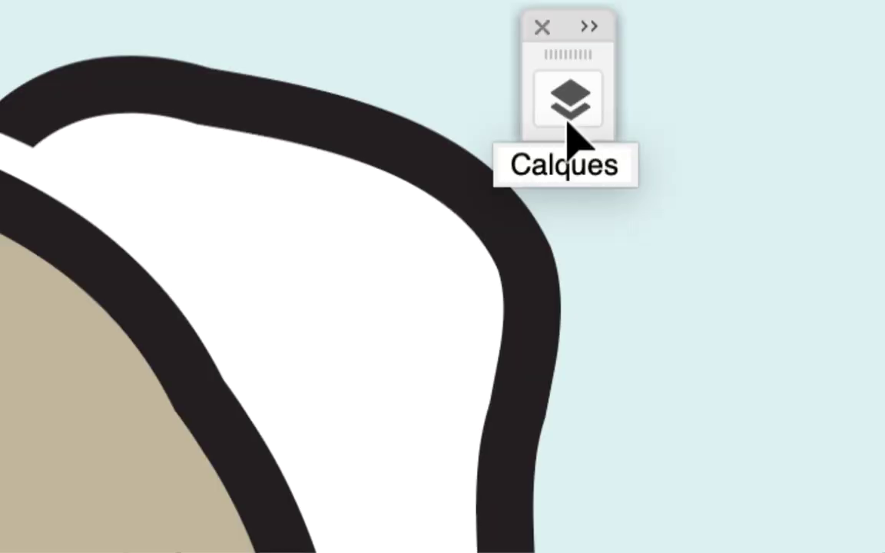
left_click(569, 123)
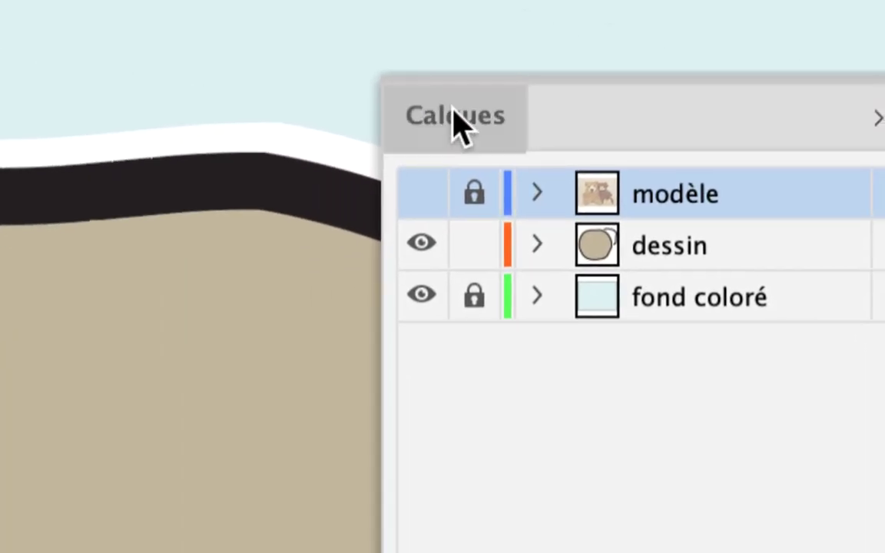
Detach Calques into a floating panel clear of the bear's ear, and reposition the Aspect panel below it.
left_click_drag(453, 108, 332, 90)
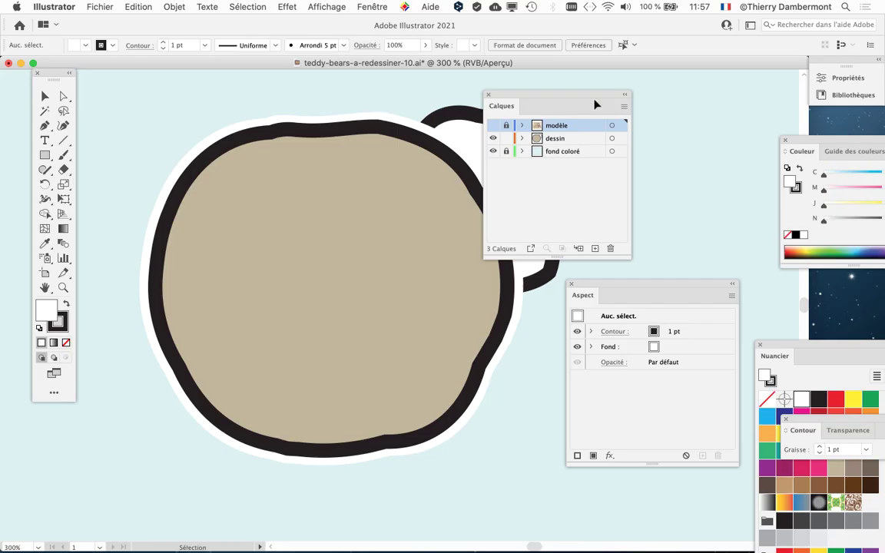
left_click_drag(587, 101, 710, 93)
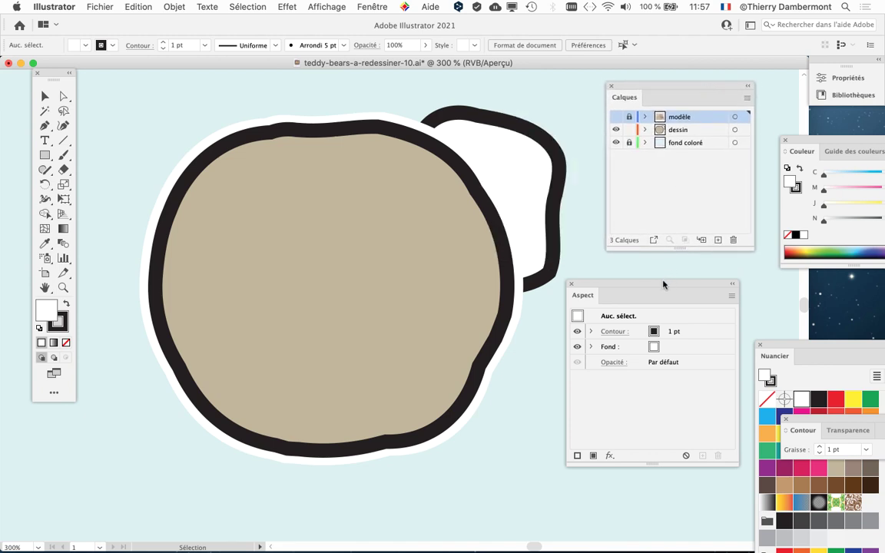
left_click_drag(617, 286, 601, 303)
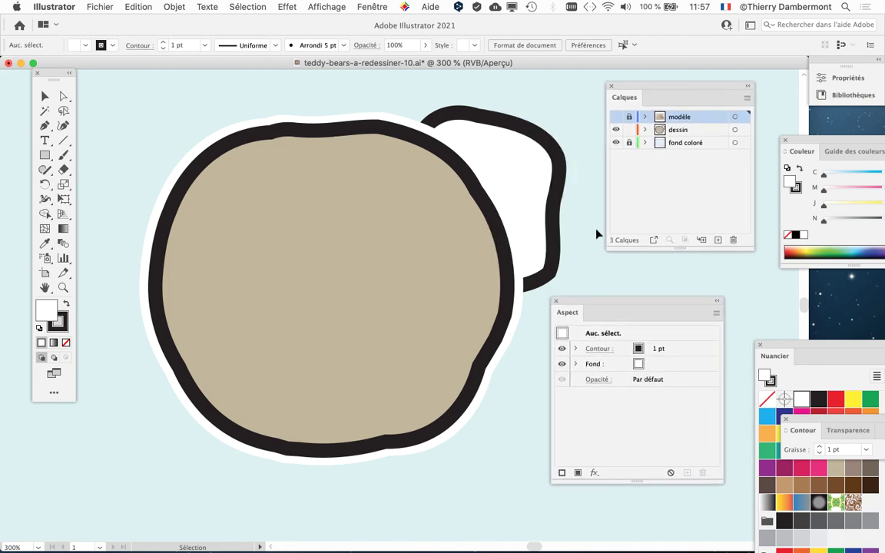